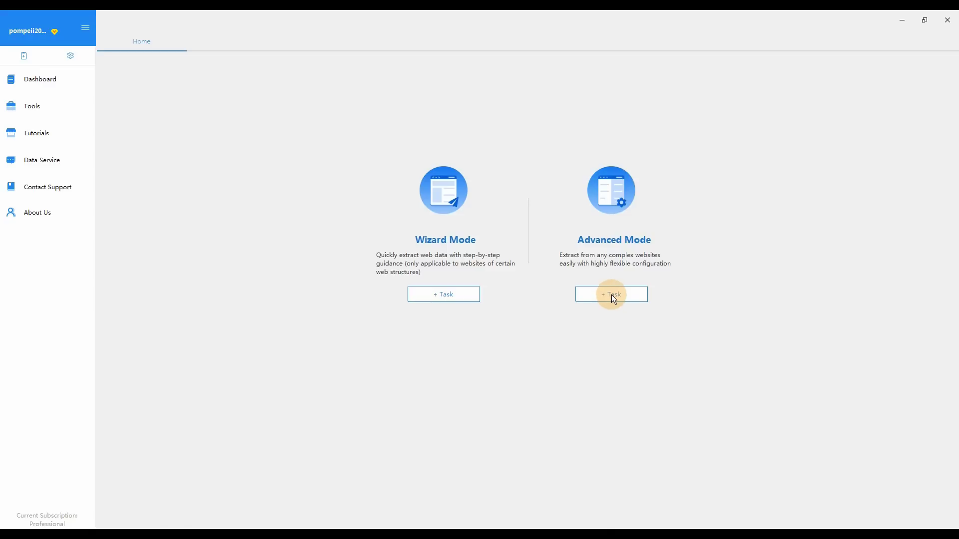
left_click(614, 296)
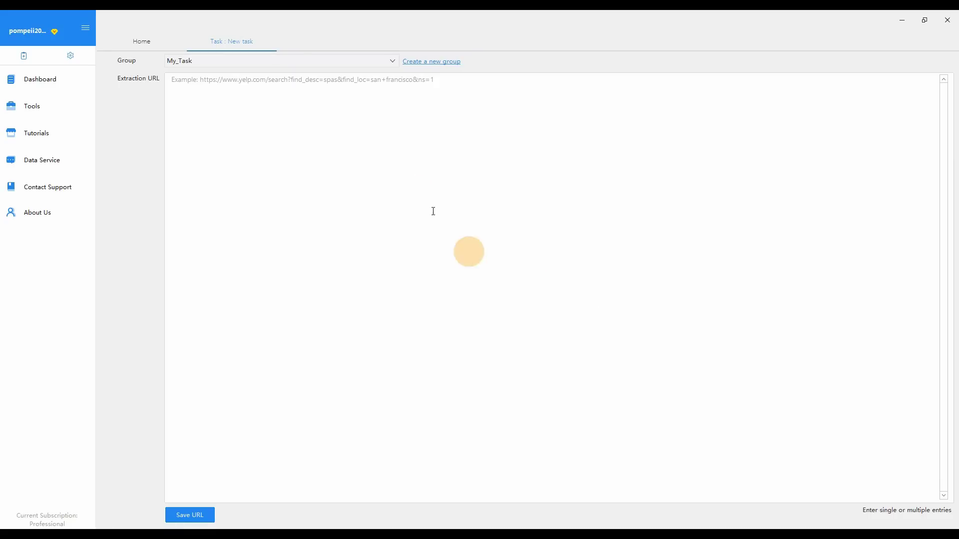
left_click(172, 80)
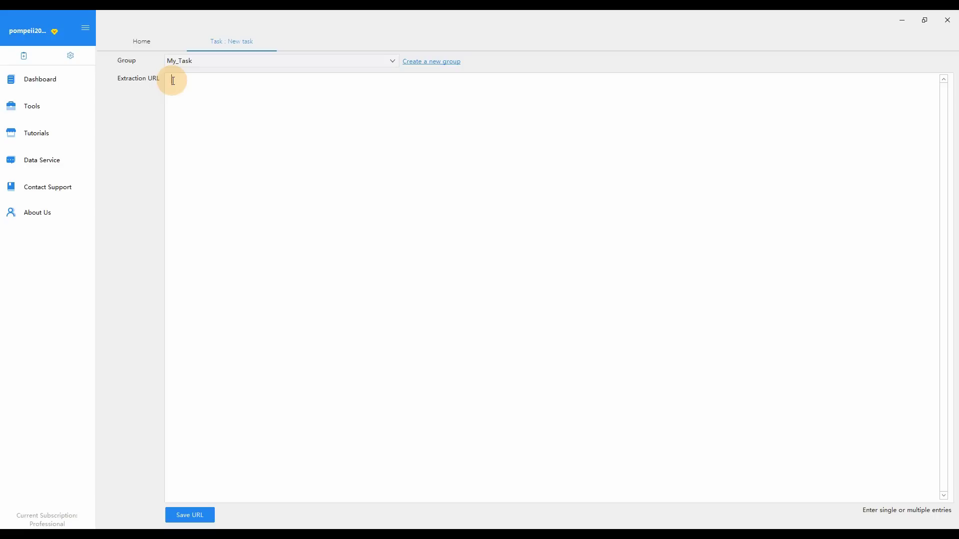
type("https://www.yellowpages.com/search?search_terms=auto+repair&geo_location_terms=San+Francisco%2C+CA")
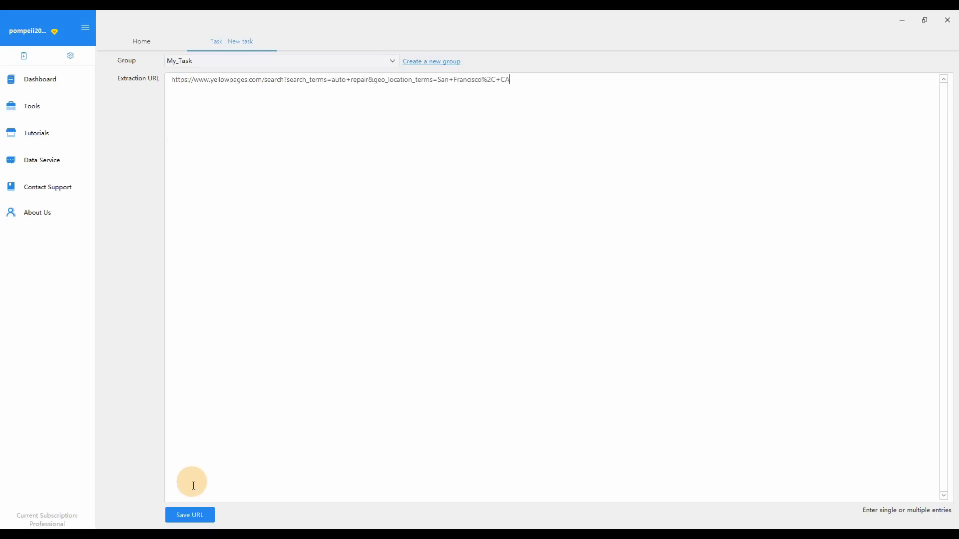
left_click(191, 523)
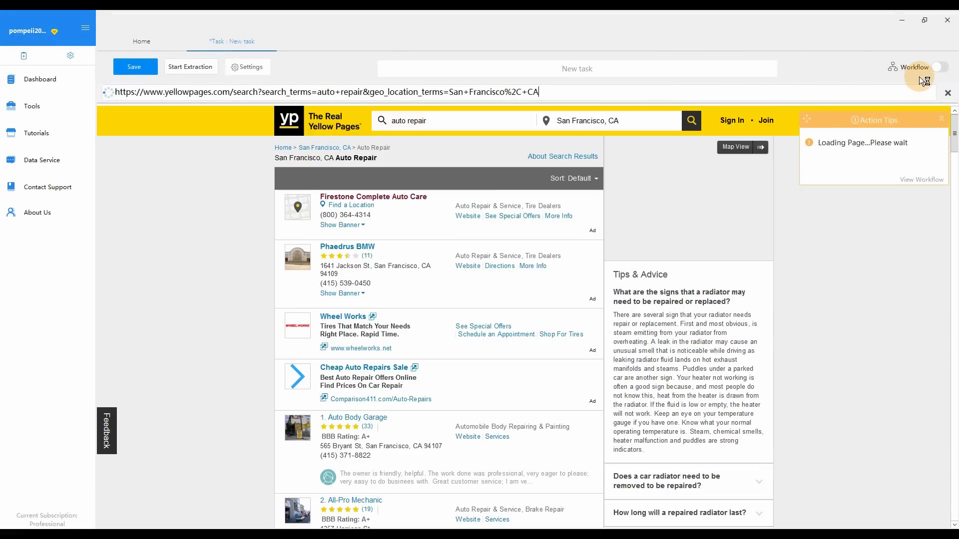
left_click(942, 68)
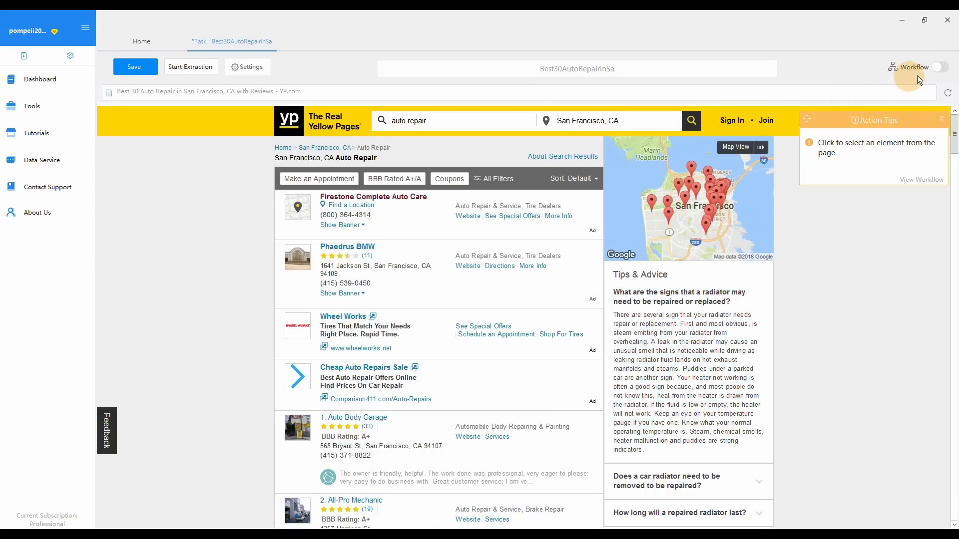
left_click(942, 72)
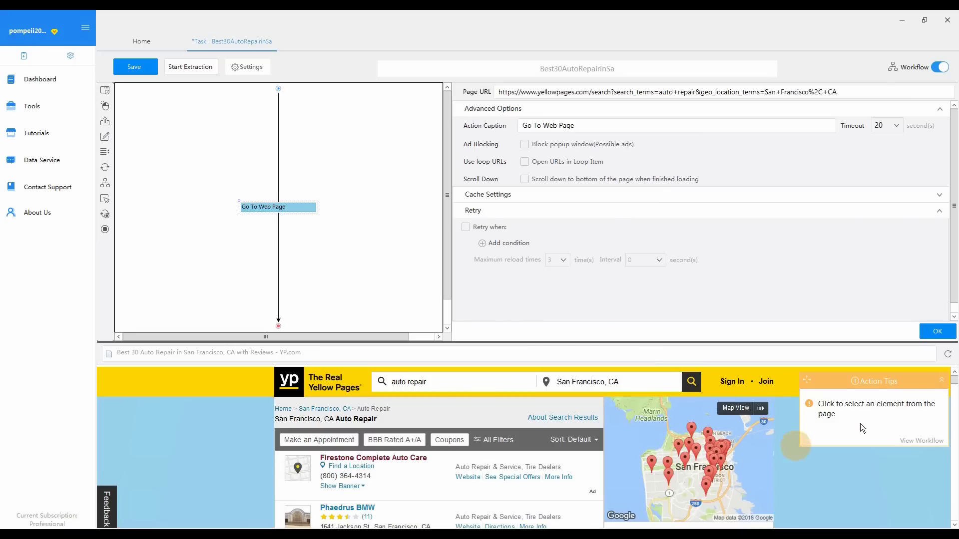
- Add a pagination loop to the workflow that repeatedly clicks the Next link below the search results
left_click_drag(954, 378, 955, 465)
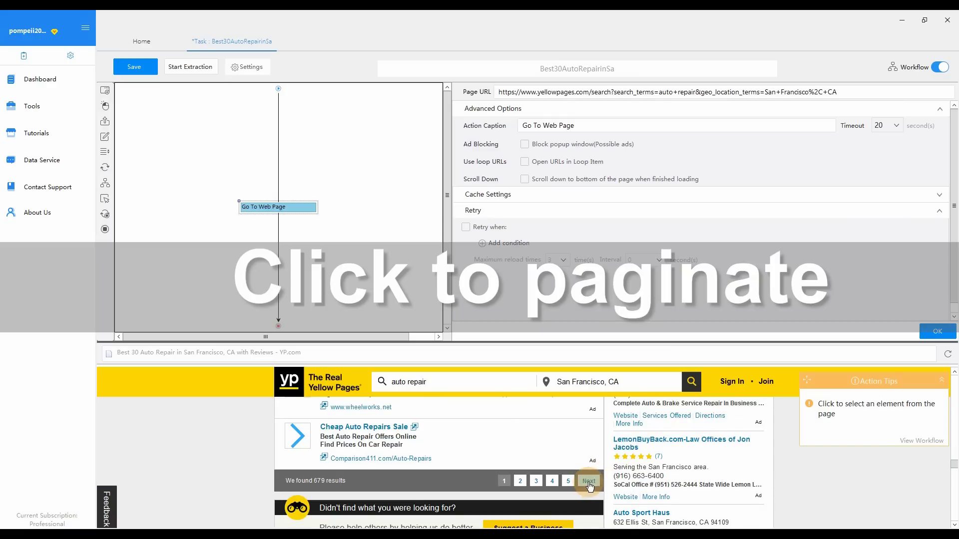
left_click(589, 487)
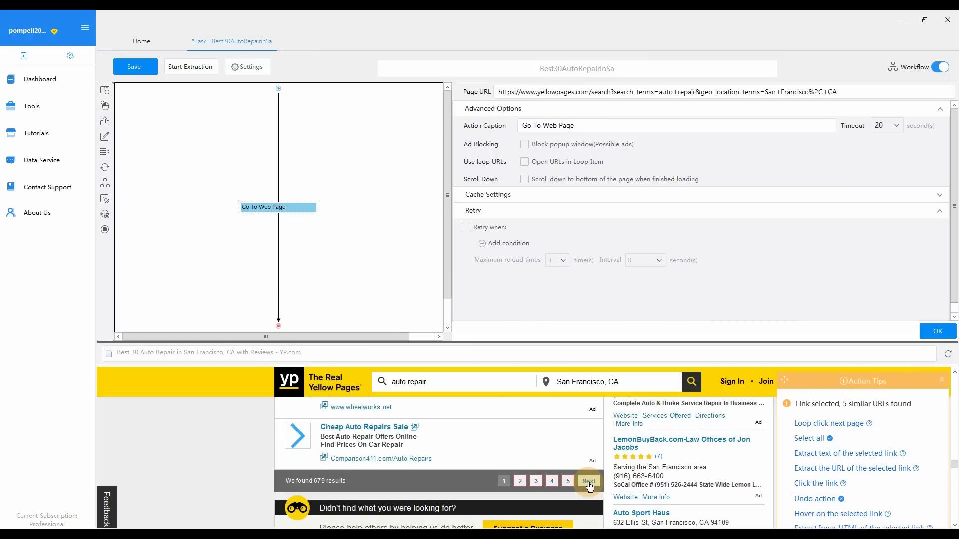
left_click(826, 423)
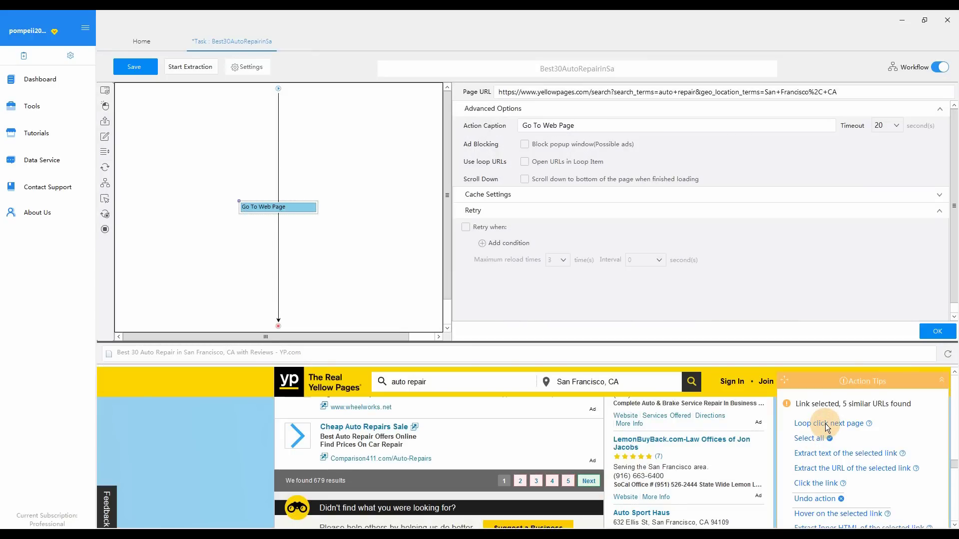
left_click(823, 424)
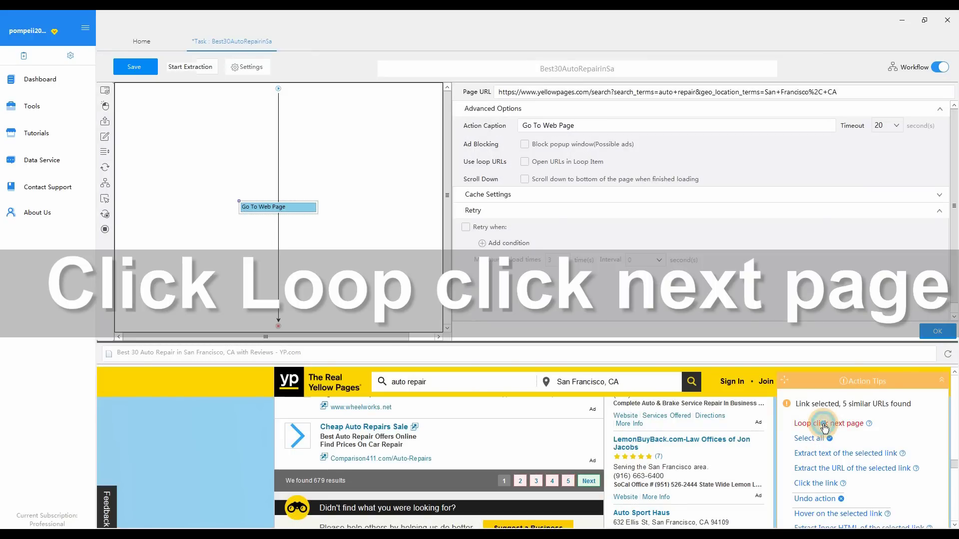
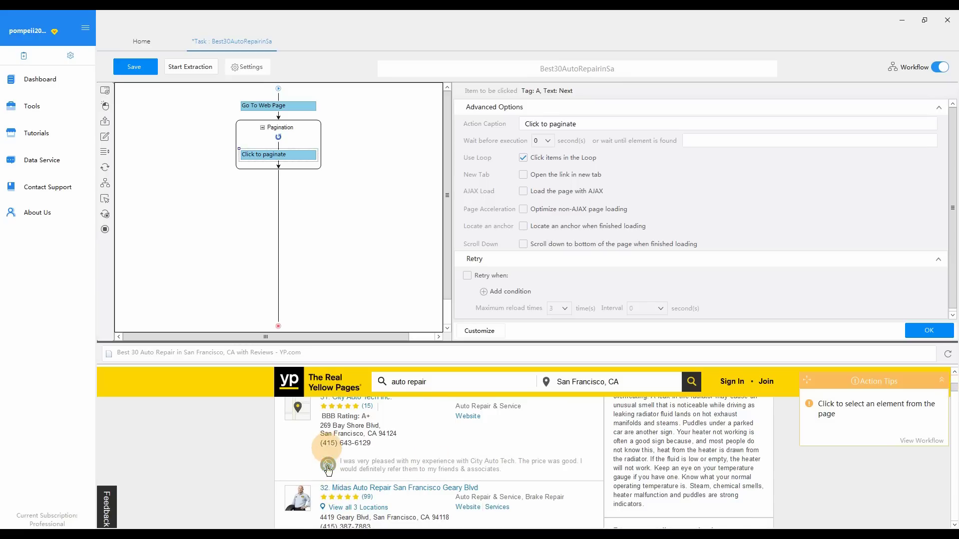
- Return to the first results page through the Go To Web Page action and select the Pagination loop in the workflow
scroll(955, 397, "down", 2)
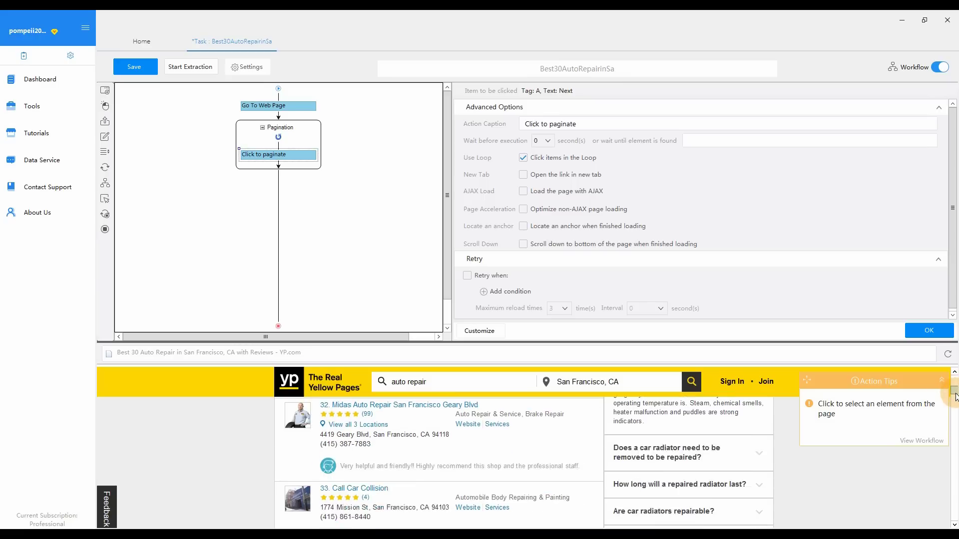
scroll(955, 397, "down", 1)
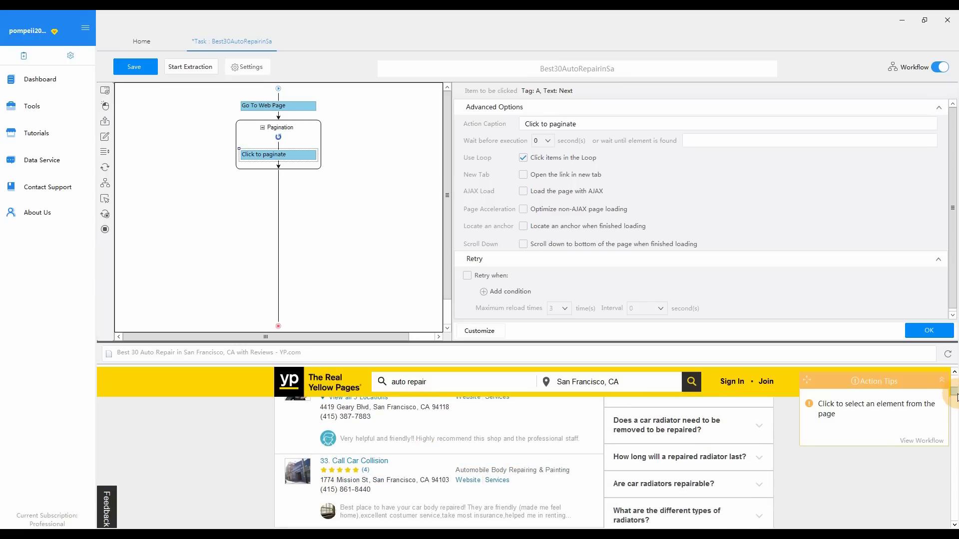
scroll(955, 438, "down", 5)
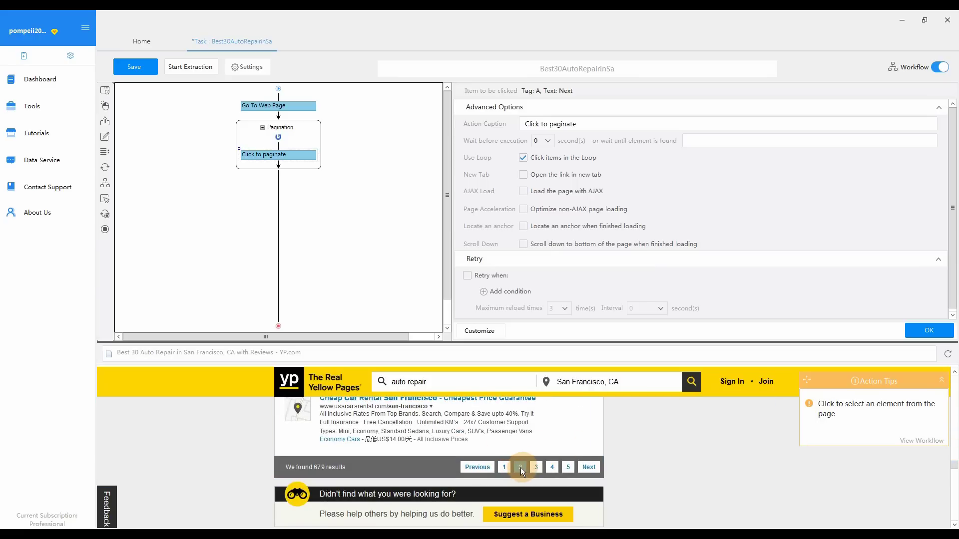
left_click(279, 105)
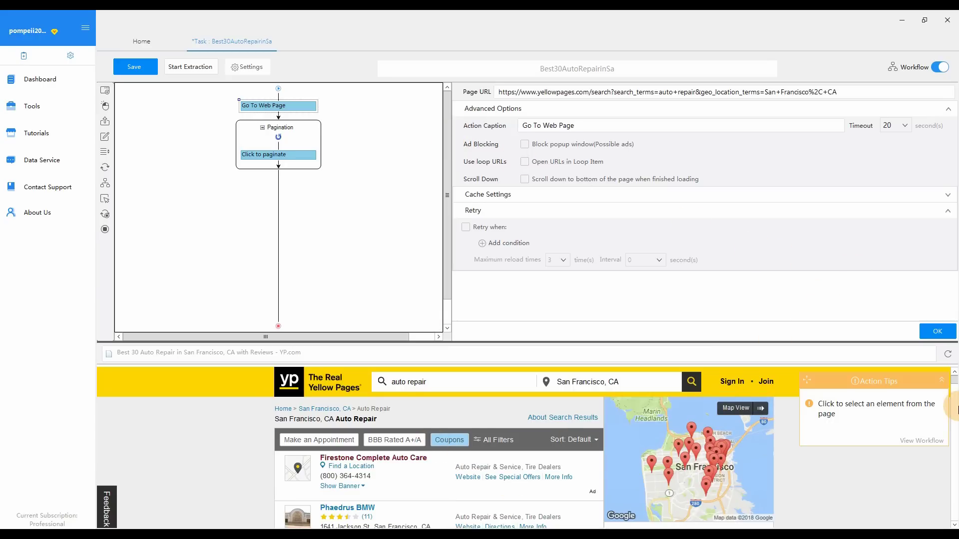
scroll(449, 440, "down", 1)
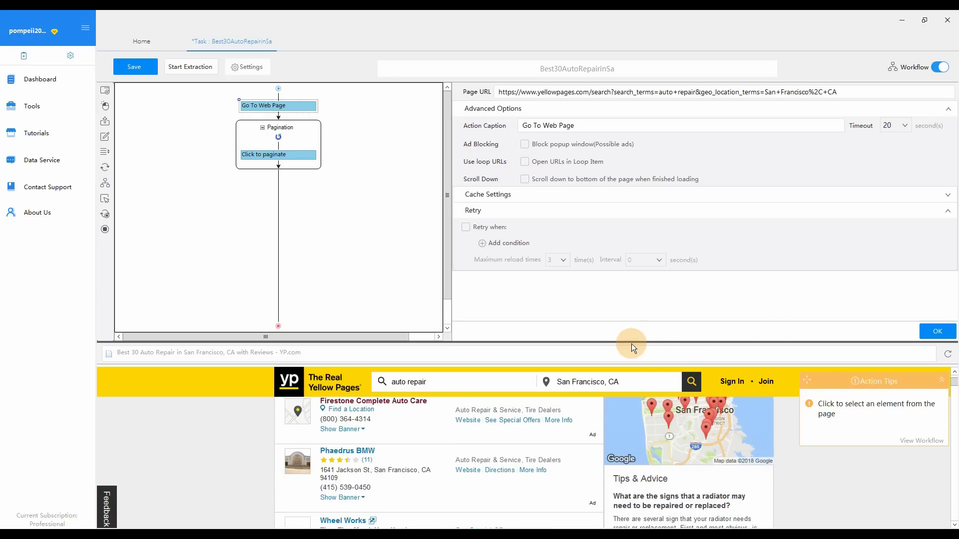
left_click_drag(631, 344, 623, 271)
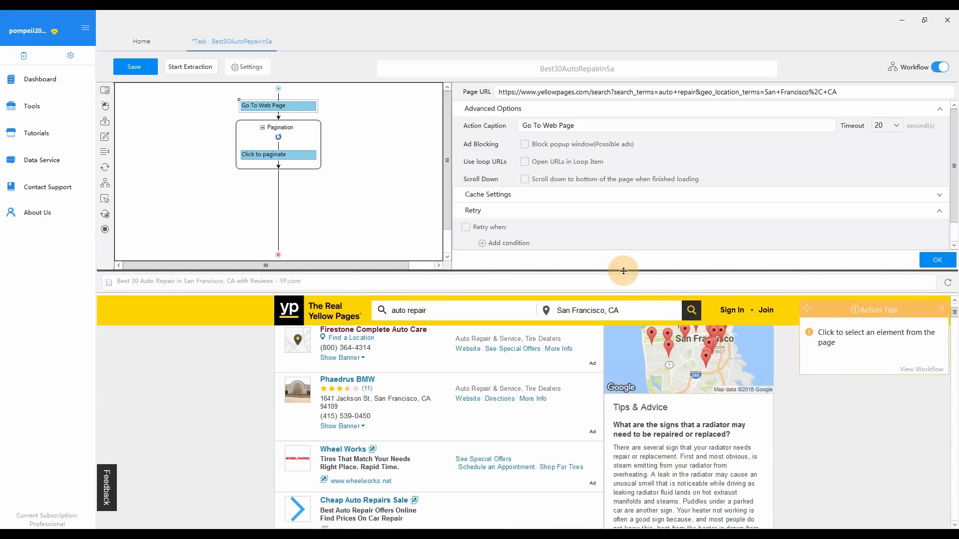
left_click(301, 125)
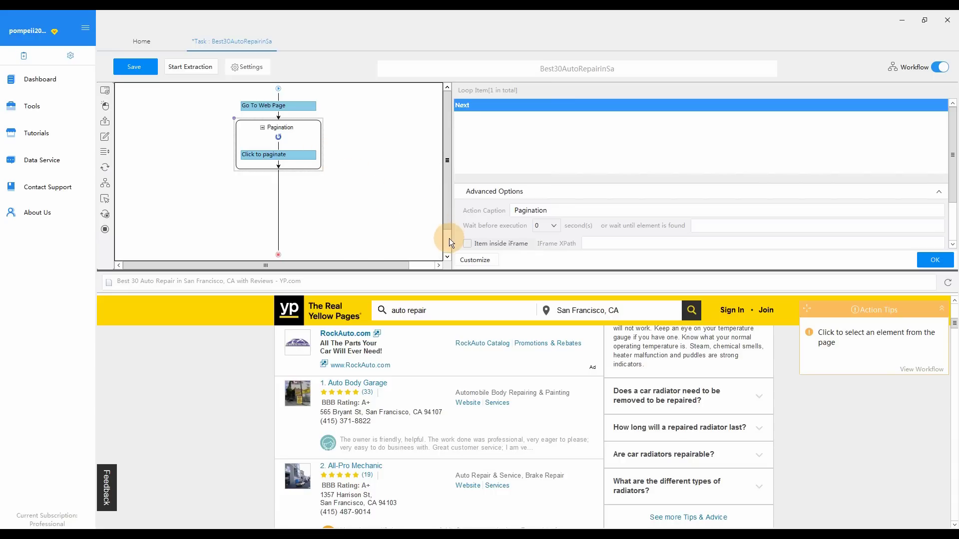
- Select all numbered listing titles, starting with Auto Body Garage, and create a loop that clicks each element
left_click(347, 388)
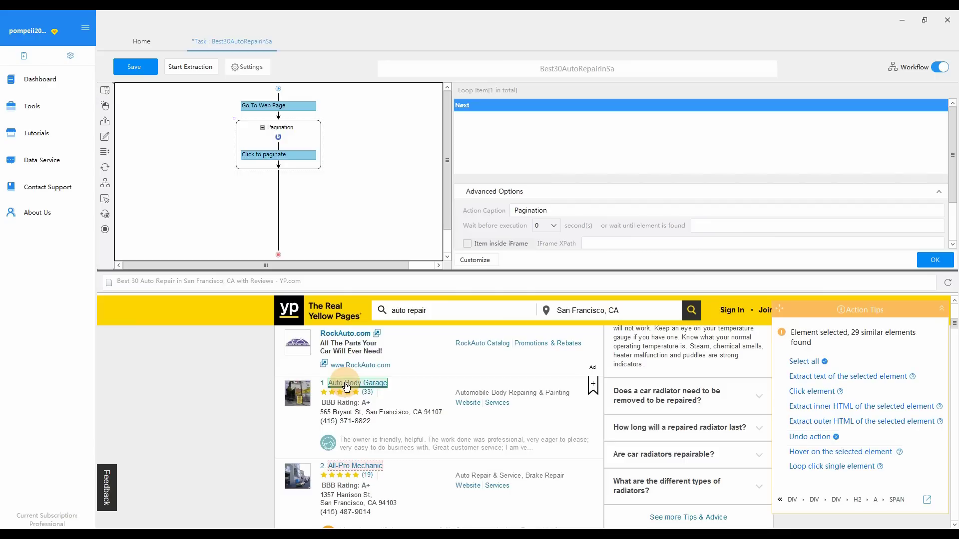
left_click_drag(347, 388, 363, 390)
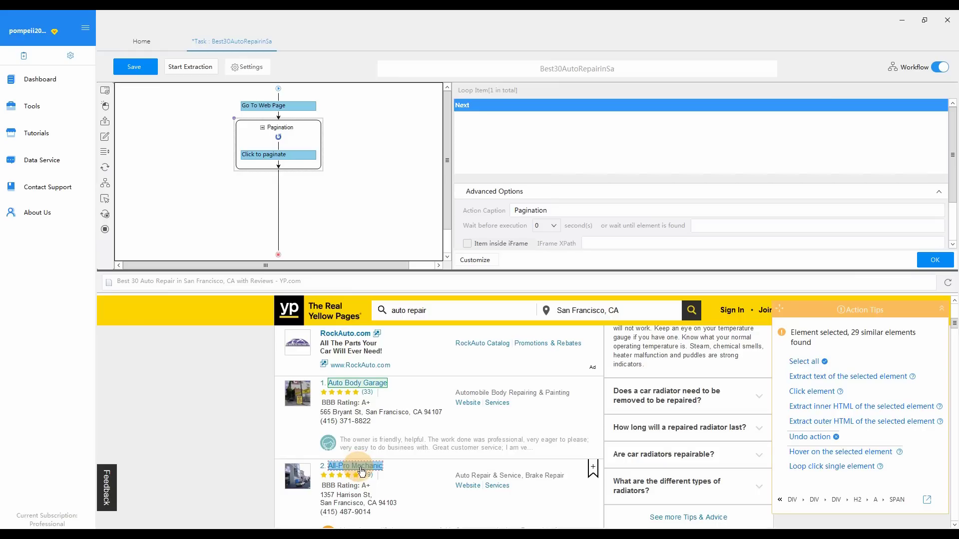
left_click_drag(954, 325, 955, 367)
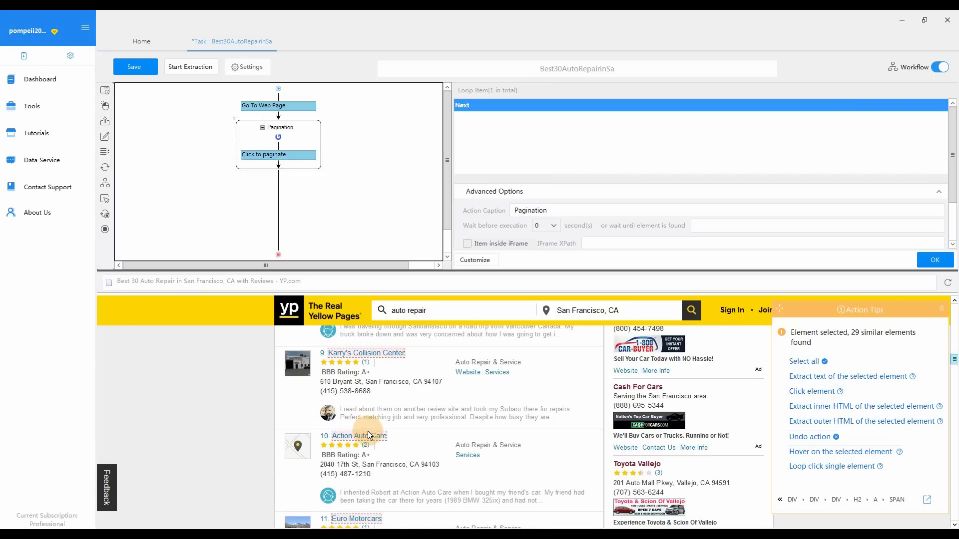
left_click_drag(954, 358, 956, 323)
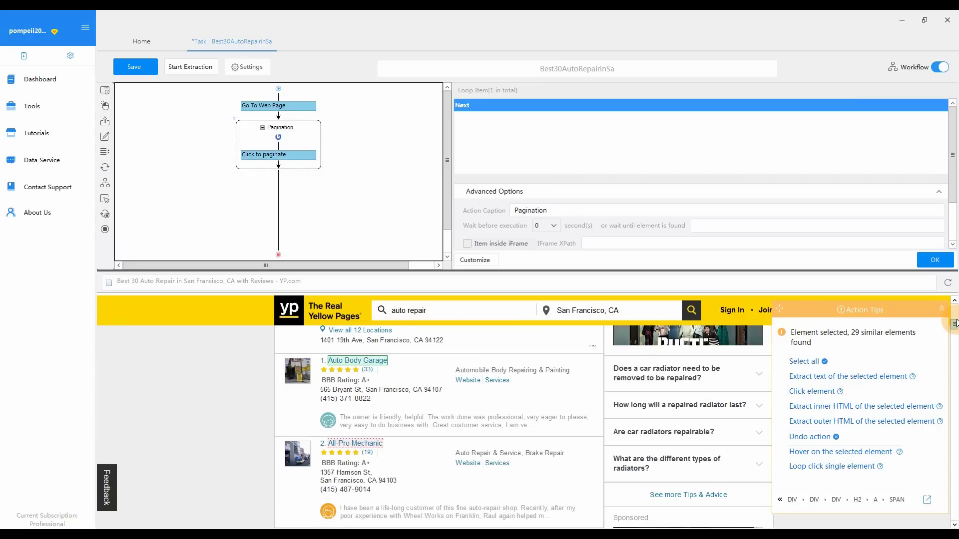
left_click(803, 361)
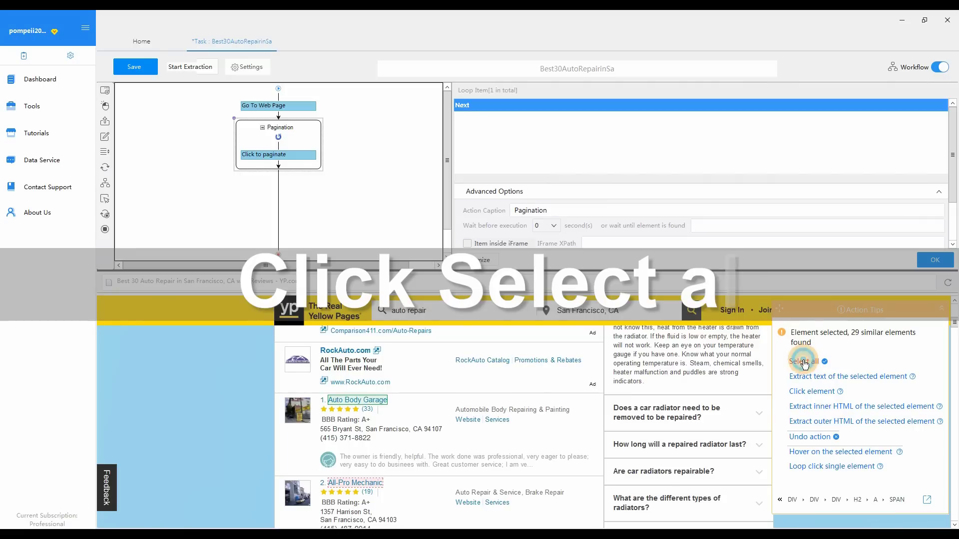
mouse_move(951, 328)
left_mouse_down()
mouse_move(955, 432)
mouse_move(955, 322)
left_mouse_up()
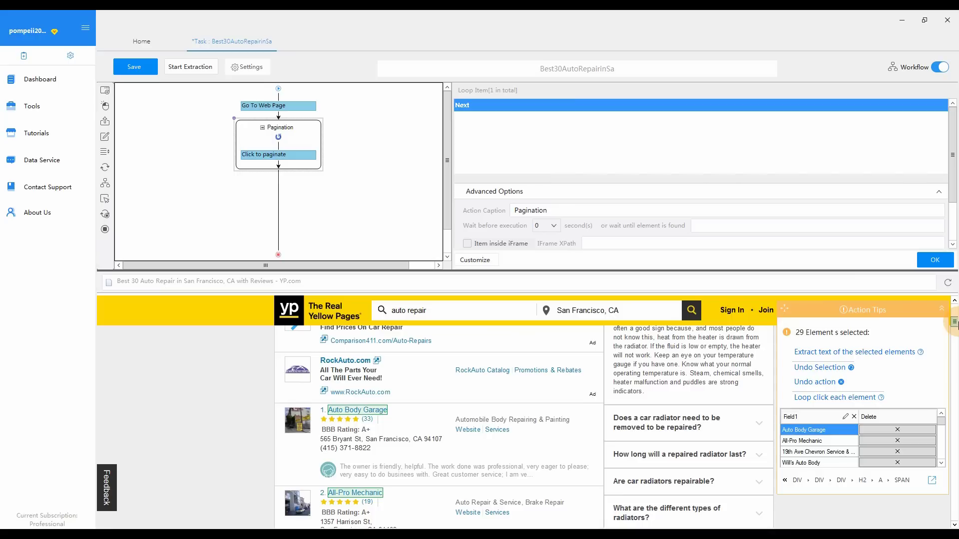
left_click(829, 398)
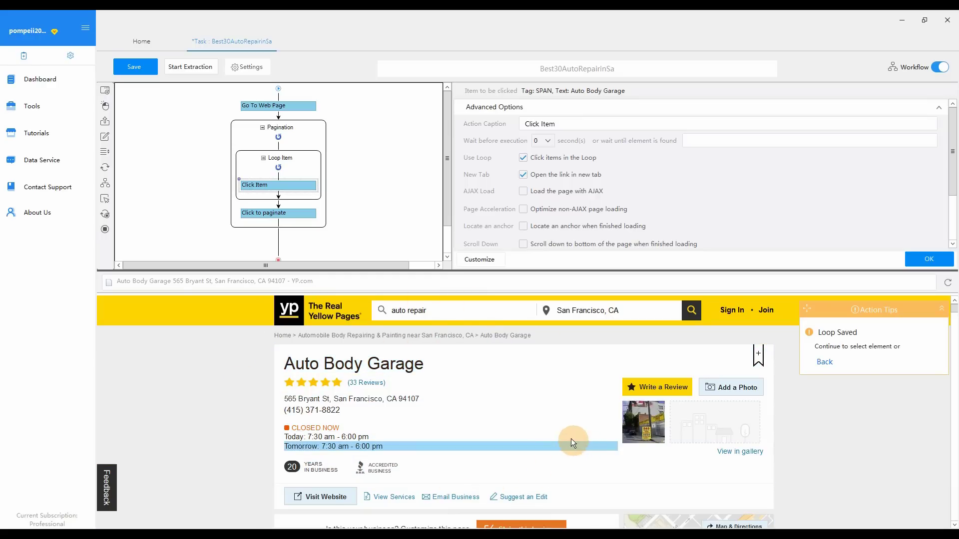
- Extract the business name, street address and phone number from the Auto Body Garage detail page as data fields
left_click(343, 364)
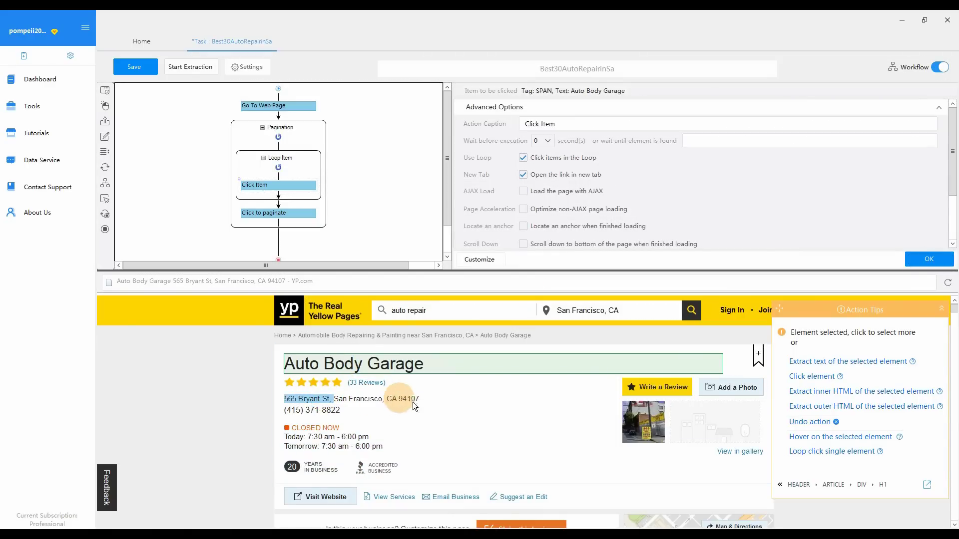
left_click(423, 397)
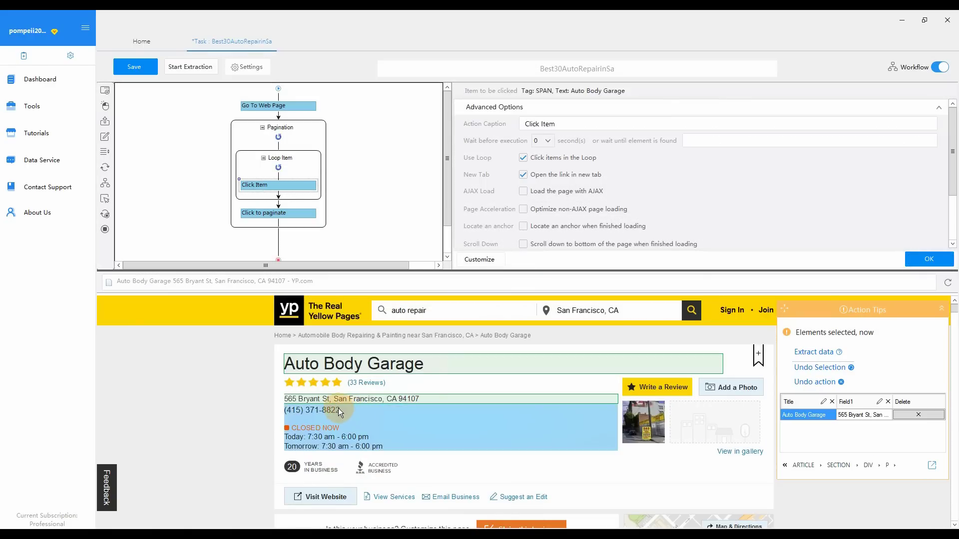
left_click(338, 410)
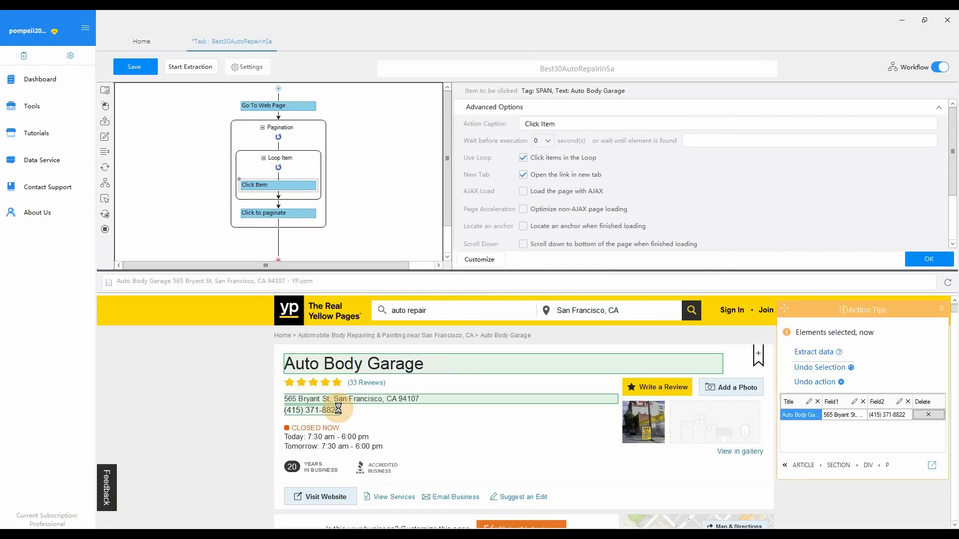
left_click(801, 356)
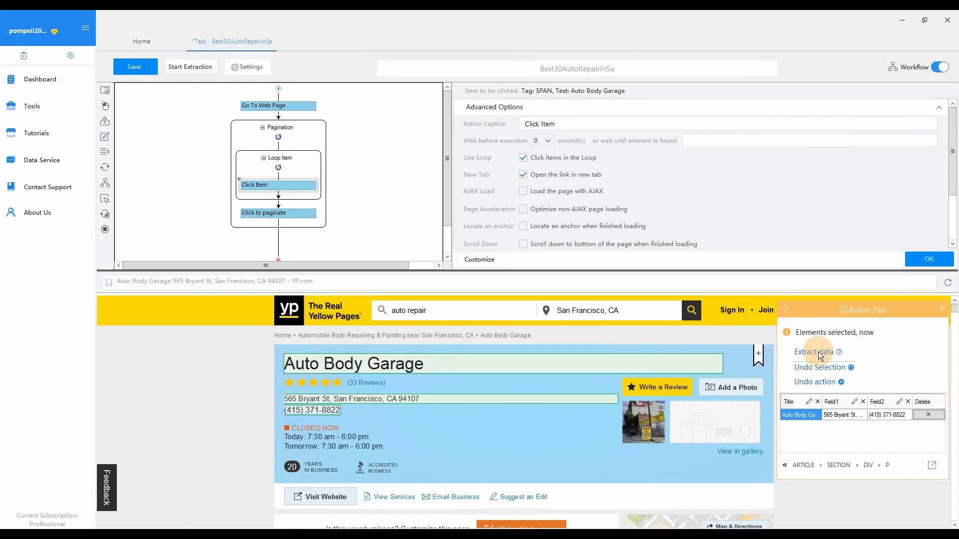
left_click(819, 353)
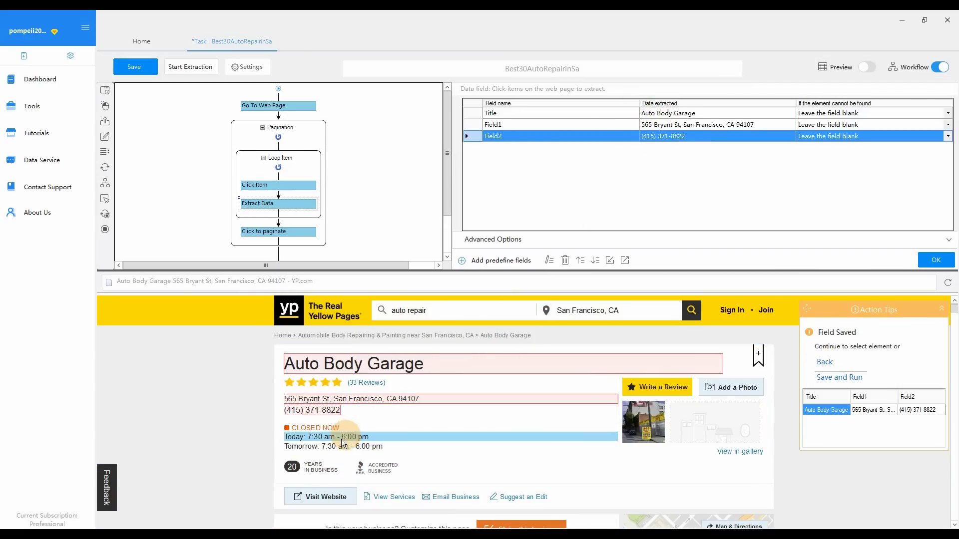
- Extract the URL of the Visit Website link and the URL of the business photo as additional data fields
left_click(323, 500)
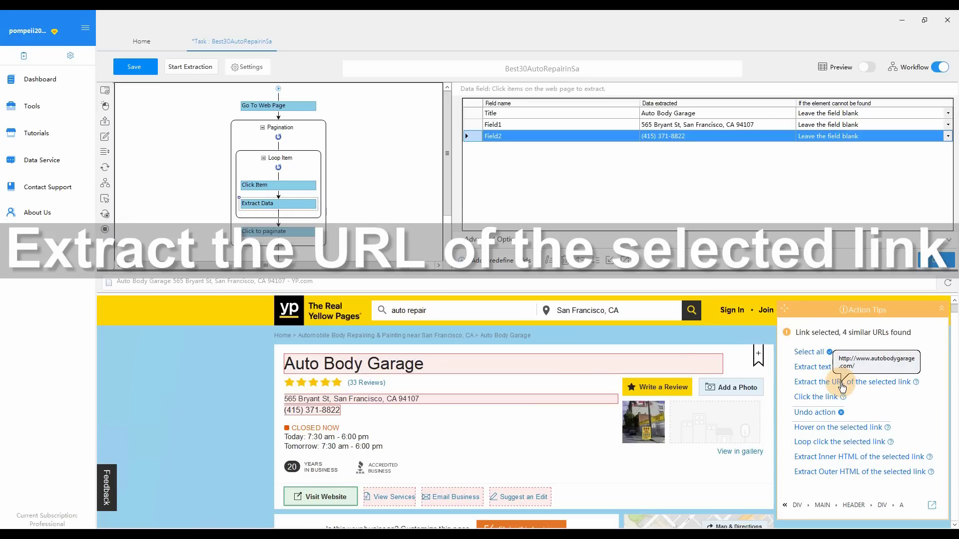
left_click(841, 384)
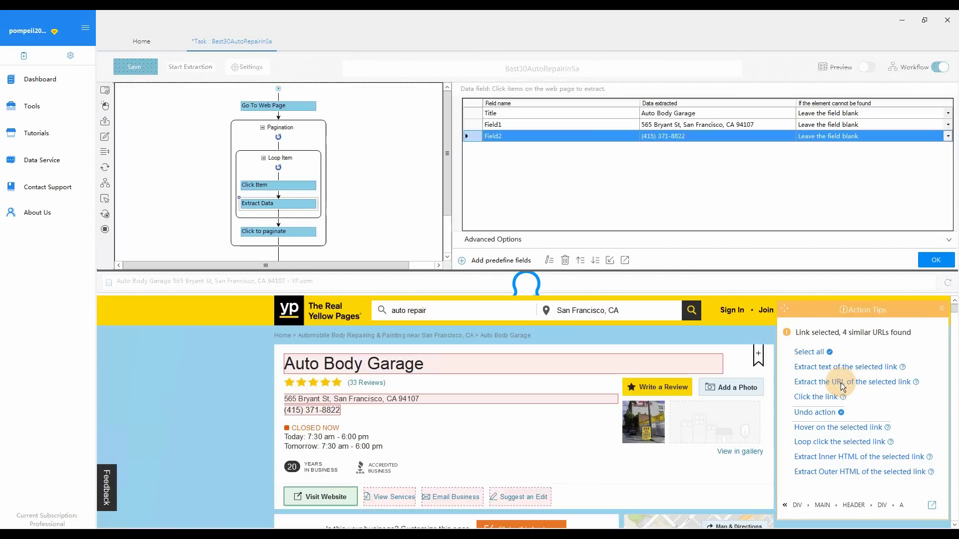
left_click(641, 430)
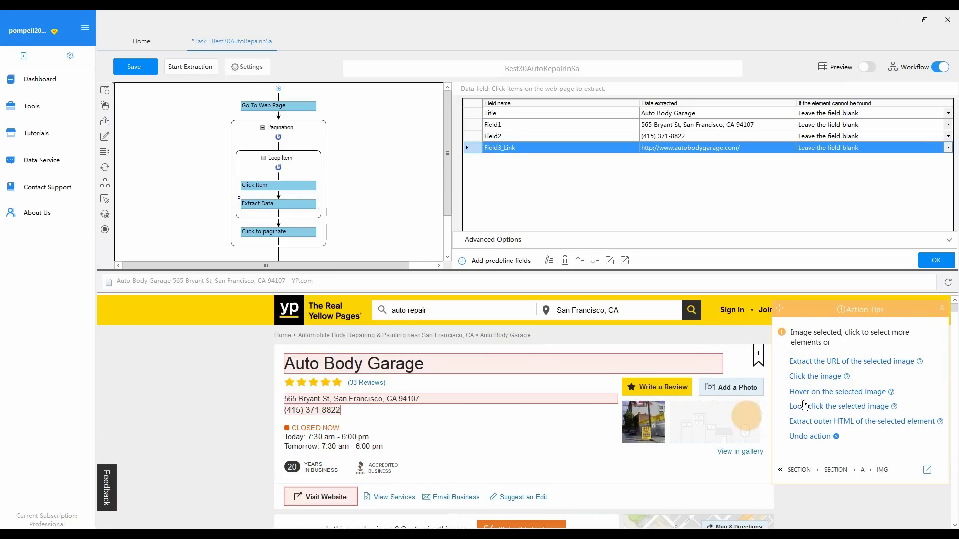
left_click(852, 367)
mouse_move(852, 368)
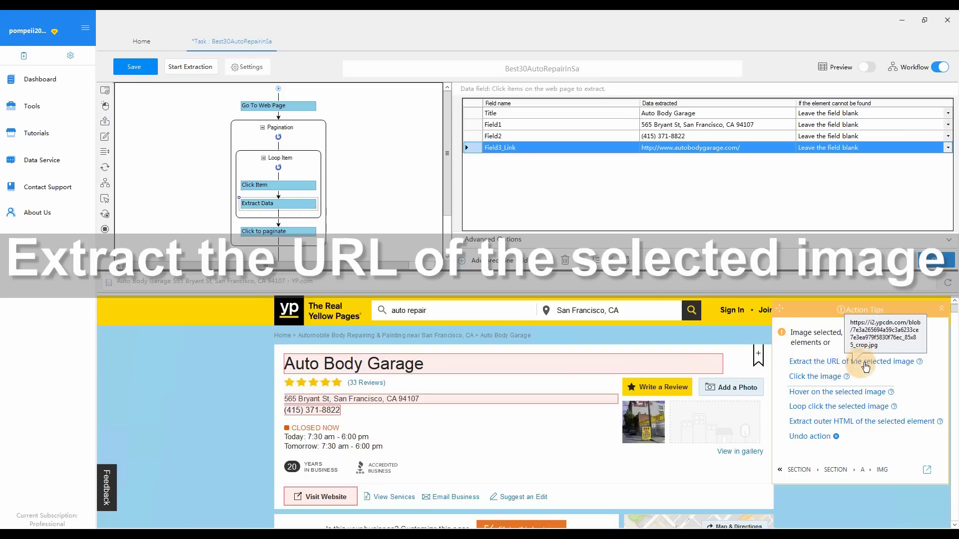
left_click(842, 368)
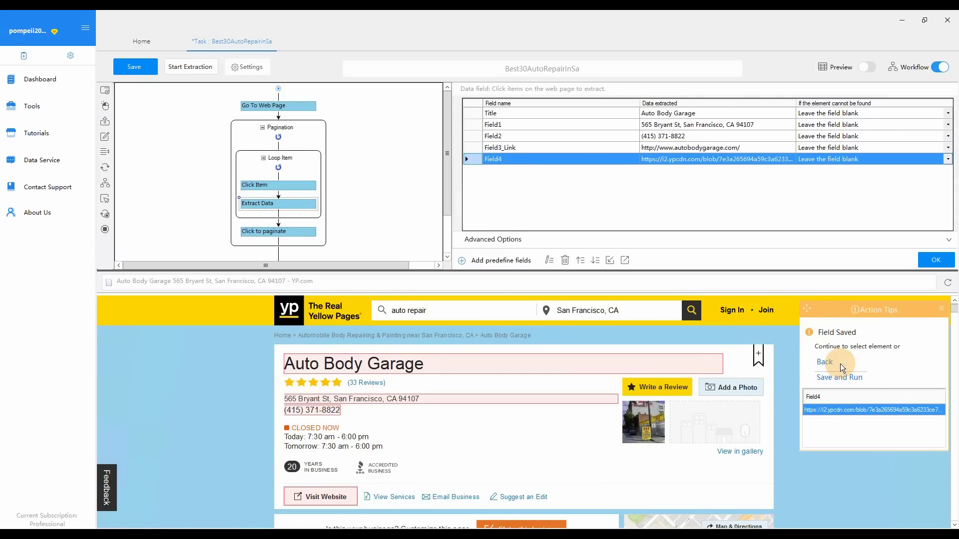
- Rename the street address field to Address and the phone number field to Phone, using the predefined field names
double_click(499, 125)
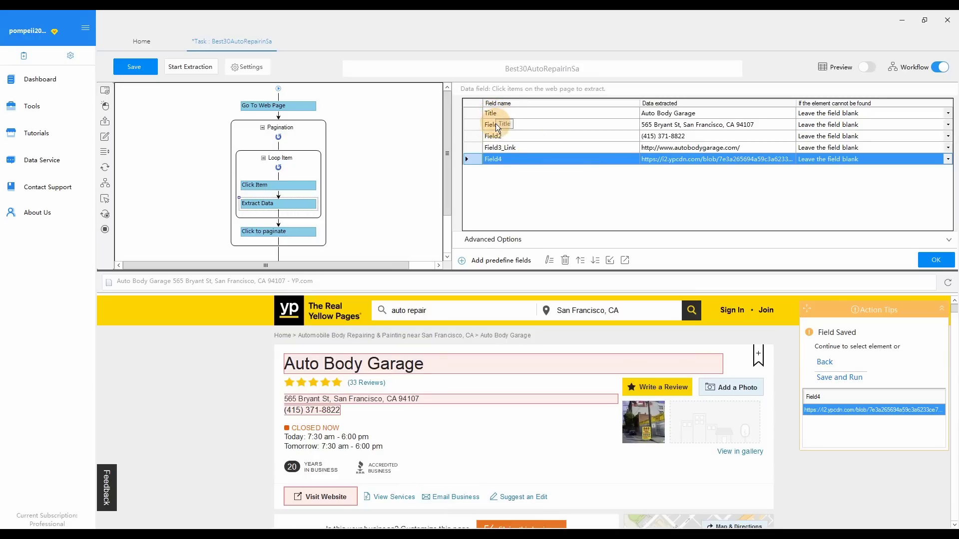
left_click(511, 202)
double_click(502, 136)
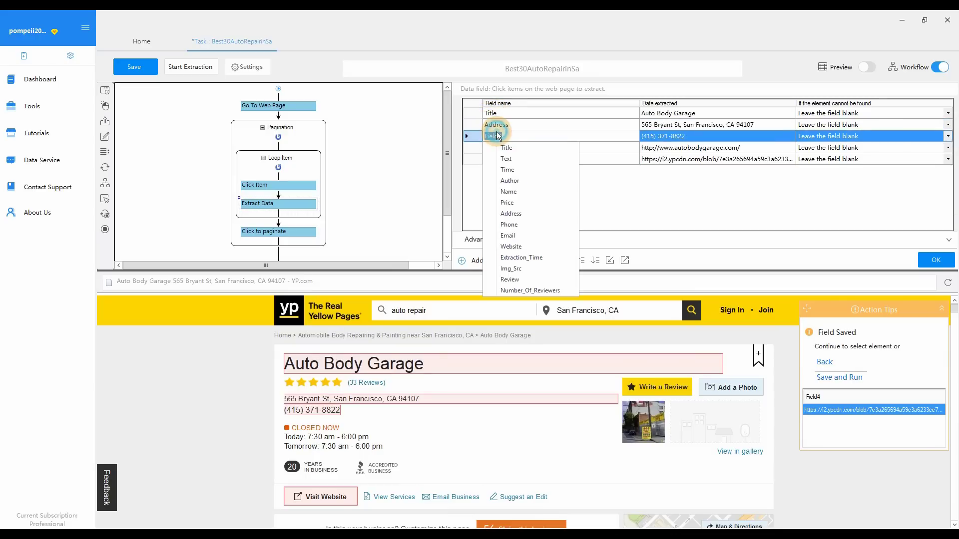
left_click(510, 226)
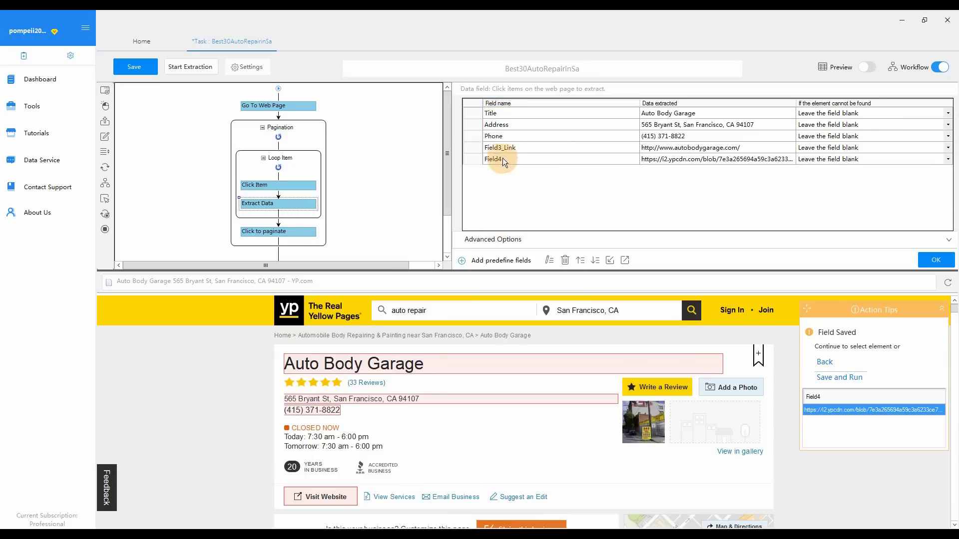
- Rename the website URL field to website_Link and the business photo URL field to Img_Src
double_click(505, 147)
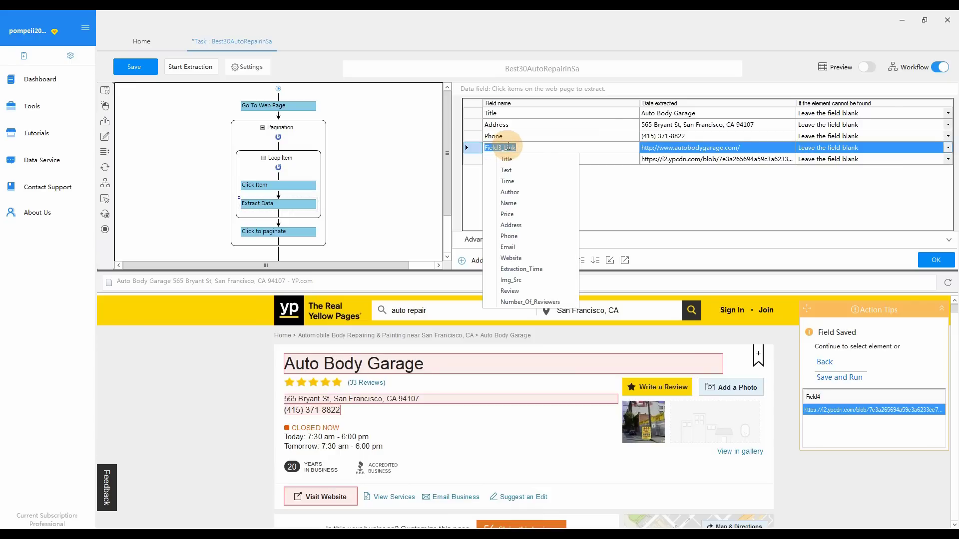
left_click(502, 148)
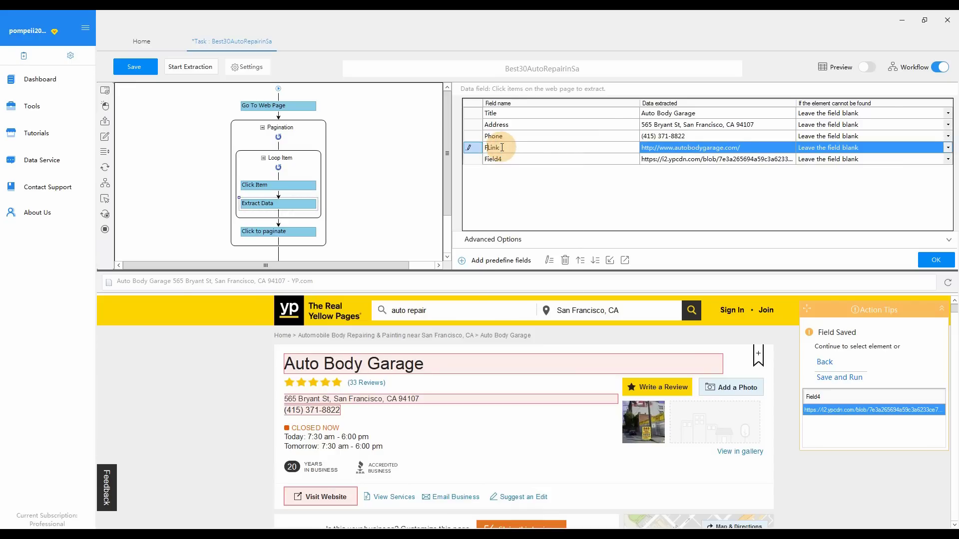
type("website_")
double_click(494, 158)
left_click(510, 291)
left_click(511, 207)
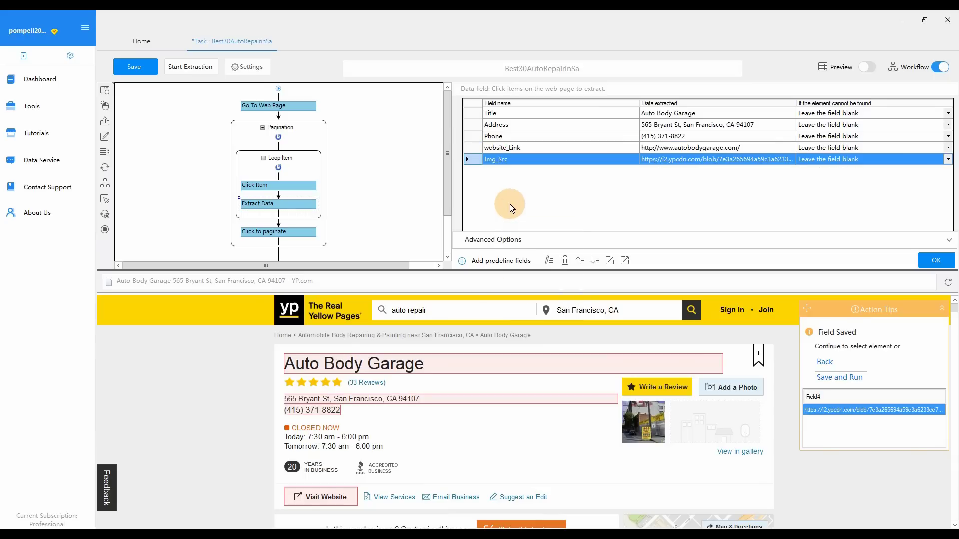
- Apply the Extract Data field settings and save the scraping task
left_click(930, 261)
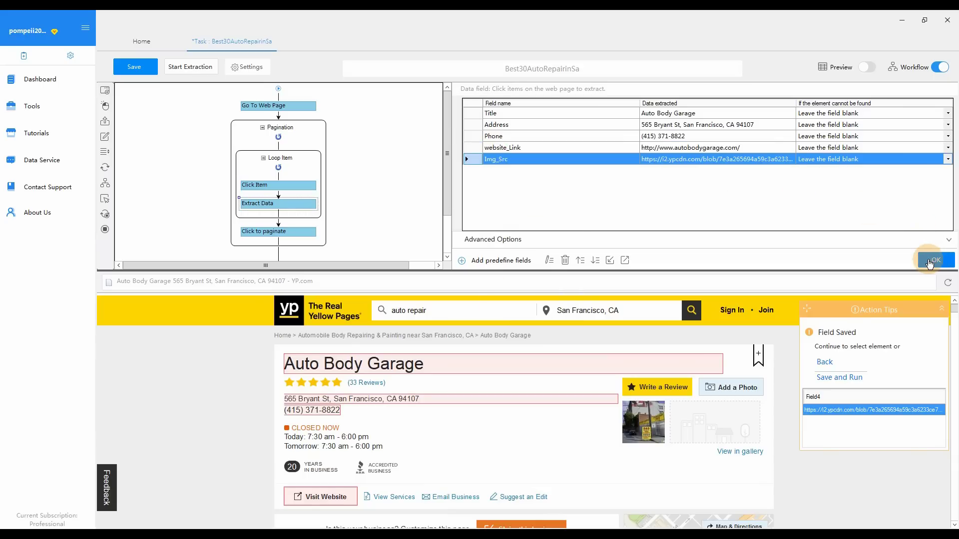
left_click(135, 71)
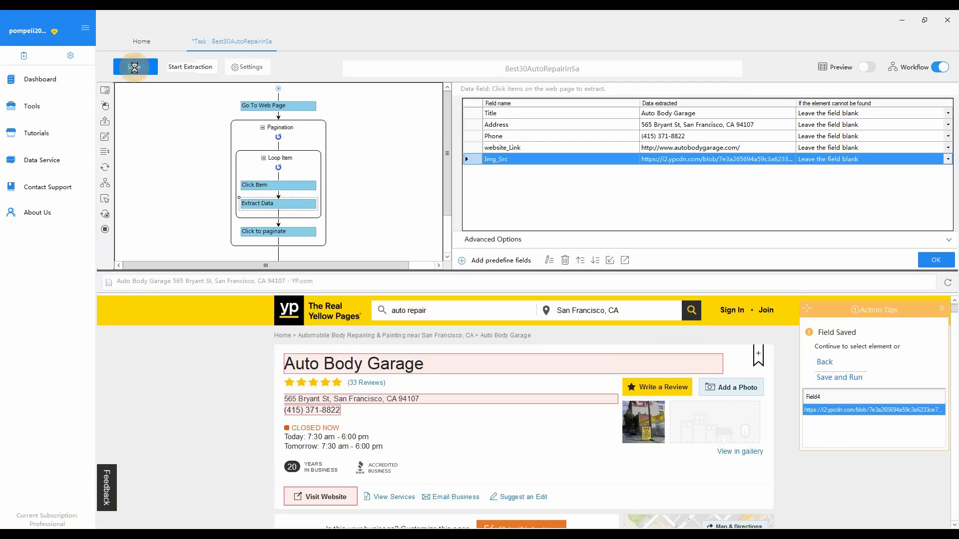